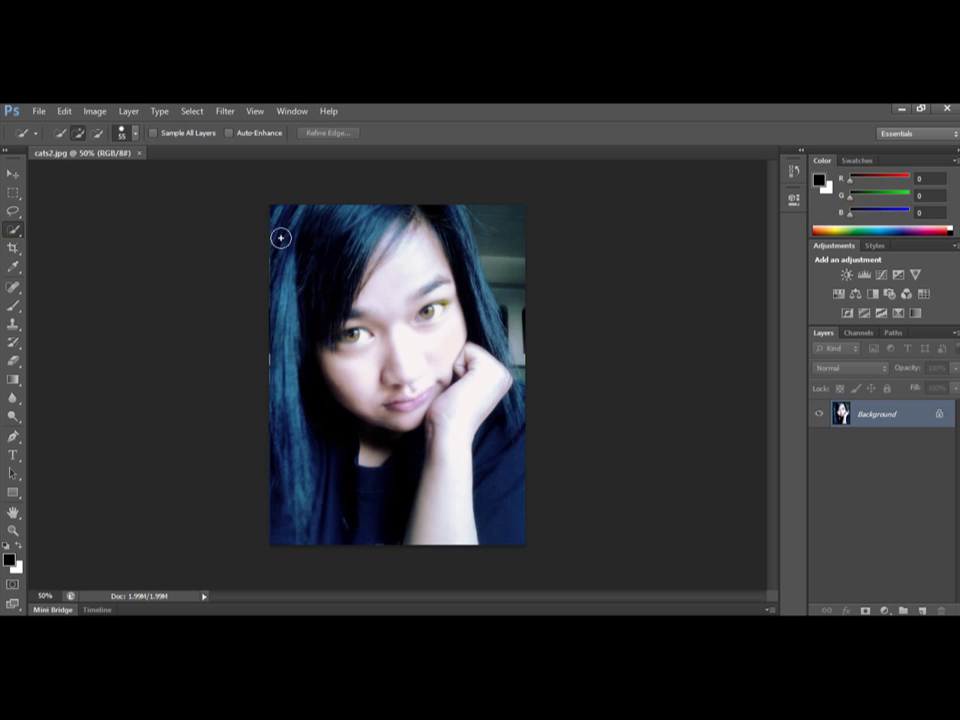
Paint a quick selection over the woman's hair, covering both sides of her face
{"action": "mouse_move", "coordinate": [279, 214]}
{"action": "left_mouse_down"}
{"action": "mouse_move", "coordinate": [301, 518]}
{"action": "mouse_move", "coordinate": [300, 455]}
{"action": "left_mouse_up"}
{"action": "mouse_move", "coordinate": [316, 274]}
{"action": "left_mouse_down"}
{"action": "mouse_move", "coordinate": [388, 216]}
{"action": "mouse_move", "coordinate": [453, 222]}
{"action": "mouse_move", "coordinate": [476, 257]}
{"action": "left_mouse_up"}
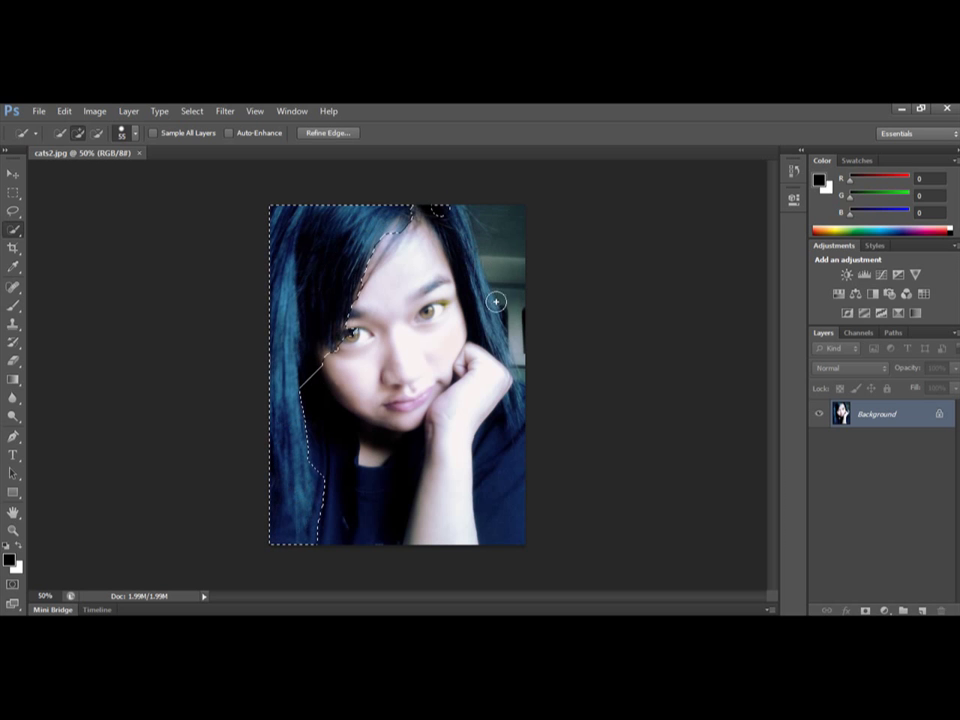
{"action": "left_click_drag", "start_coordinate": [504, 319], "coordinate": [522, 409]}
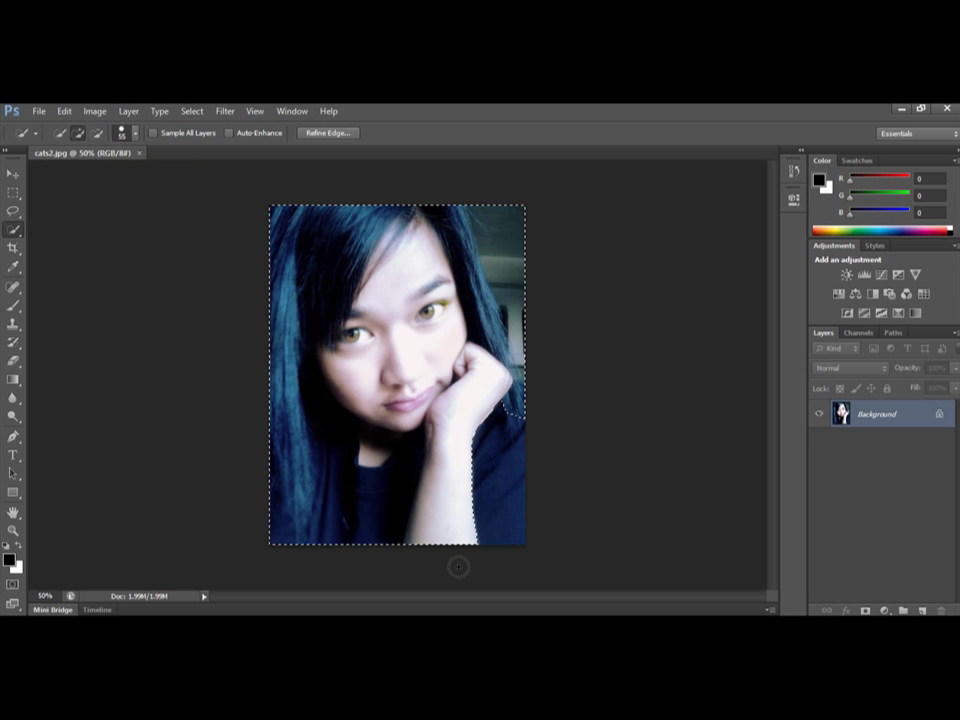
Subtract the arm, face, neck and shirt from the quick selection so mainly the hair stays selected
{"action": "key", "text": "alt"}
{"action": "mouse_move", "coordinate": [467, 524]}
{"action": "left_mouse_down"}
{"action": "mouse_move", "coordinate": [466, 536]}
{"action": "mouse_move", "coordinate": [441, 480]}
{"action": "mouse_move", "coordinate": [448, 488]}
{"action": "left_mouse_up"}
{"action": "left_click_drag", "start_coordinate": [407, 356], "coordinate": [409, 285]}
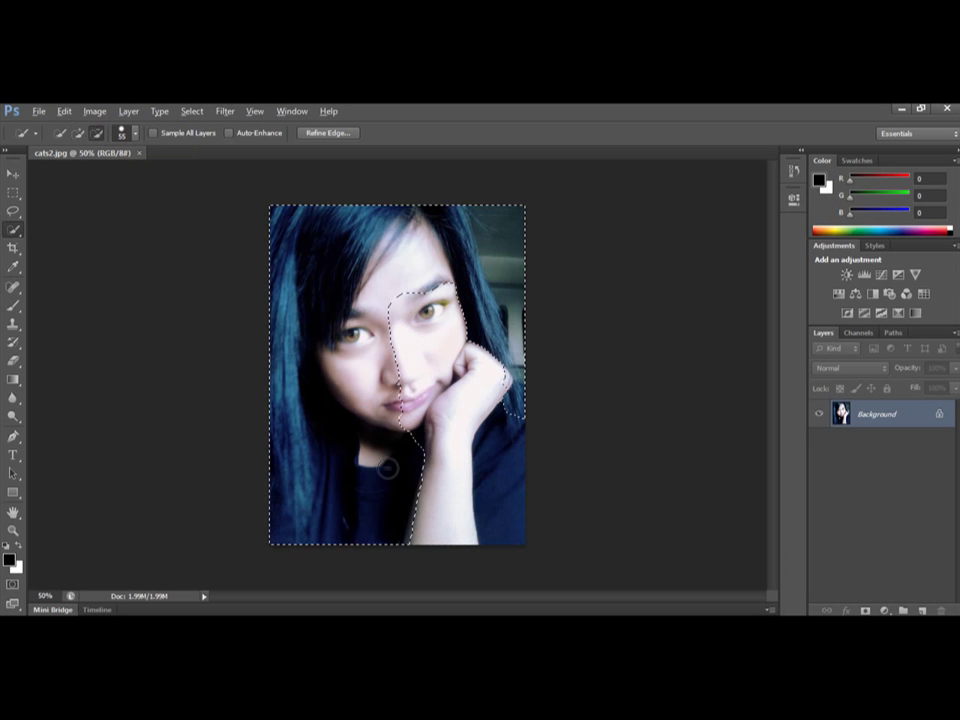
{"action": "mouse_move", "coordinate": [374, 432]}
{"action": "left_mouse_down"}
{"action": "mouse_move", "coordinate": [356, 407]}
{"action": "mouse_move", "coordinate": [369, 452]}
{"action": "mouse_move", "coordinate": [357, 516]}
{"action": "mouse_move", "coordinate": [339, 491]}
{"action": "mouse_move", "coordinate": [317, 373]}
{"action": "mouse_move", "coordinate": [328, 392]}
{"action": "mouse_move", "coordinate": [329, 368]}
{"action": "left_mouse_up"}
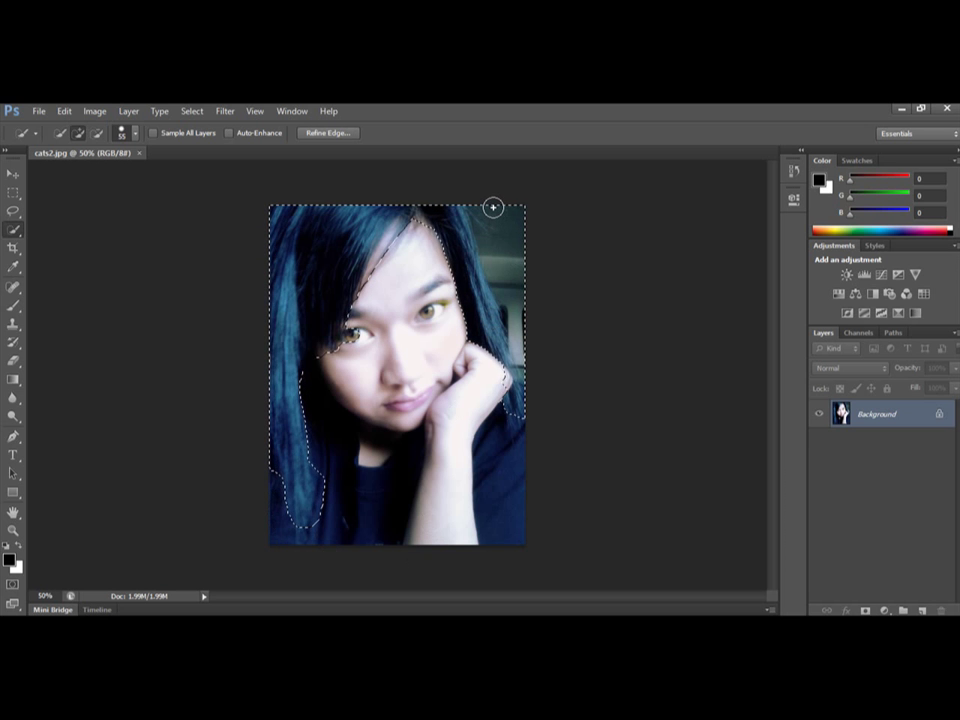
Subtract the background beside the hair from the selection and clean up its outline around the face and outer strands
{"action": "key", "text": "alt"}
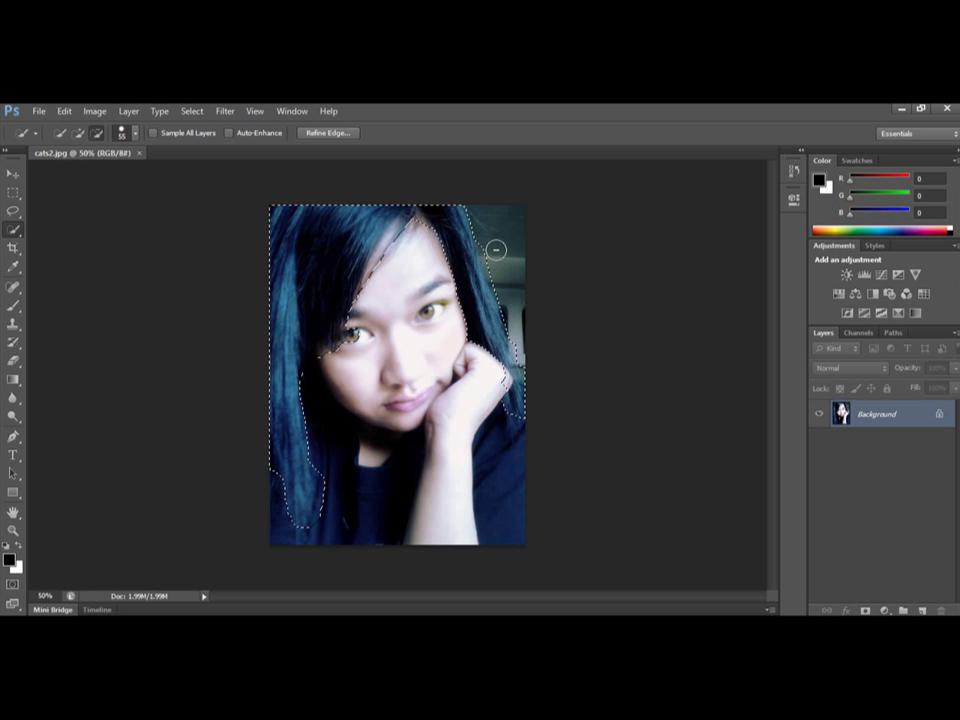
{"action": "key", "text": "alt"}
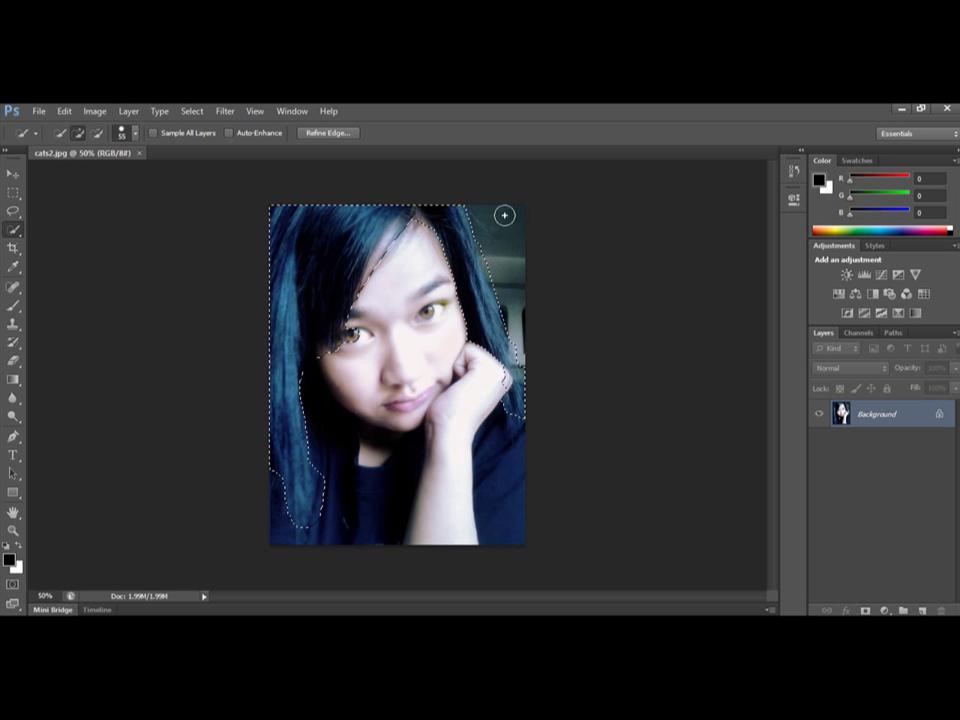
{"action": "key", "text": "alt"}
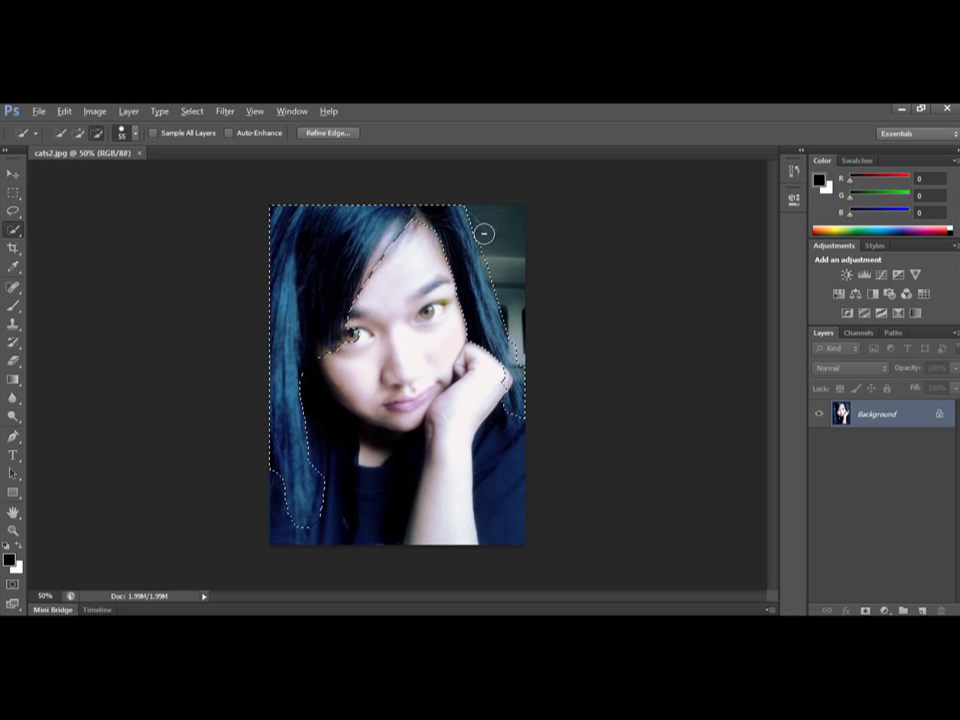
{"action": "key", "text": "alt"}
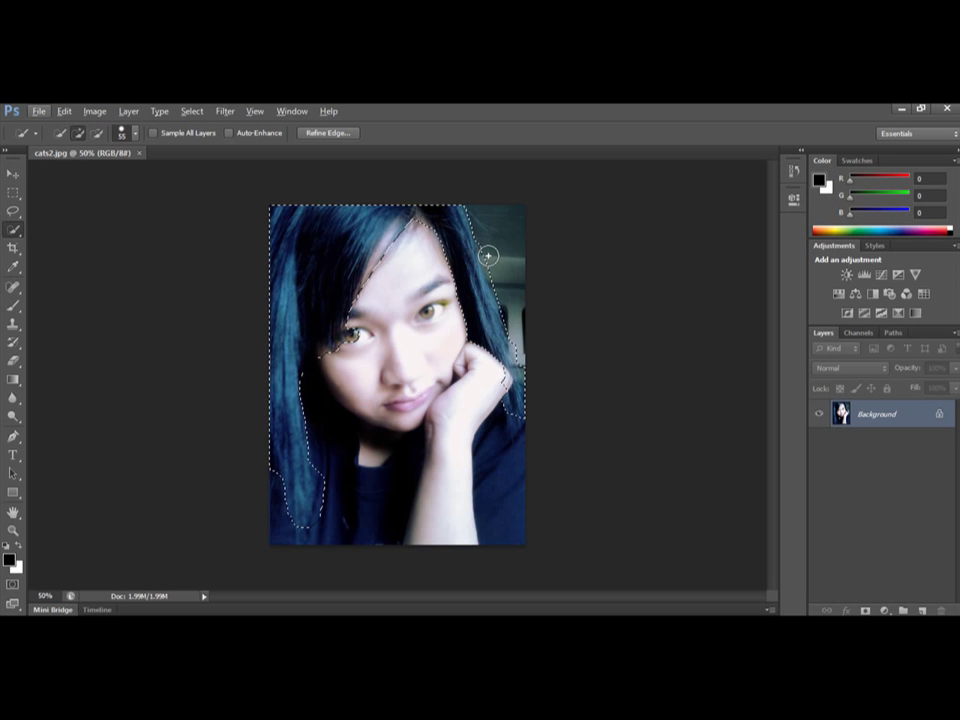
{"action": "key", "text": "alt"}
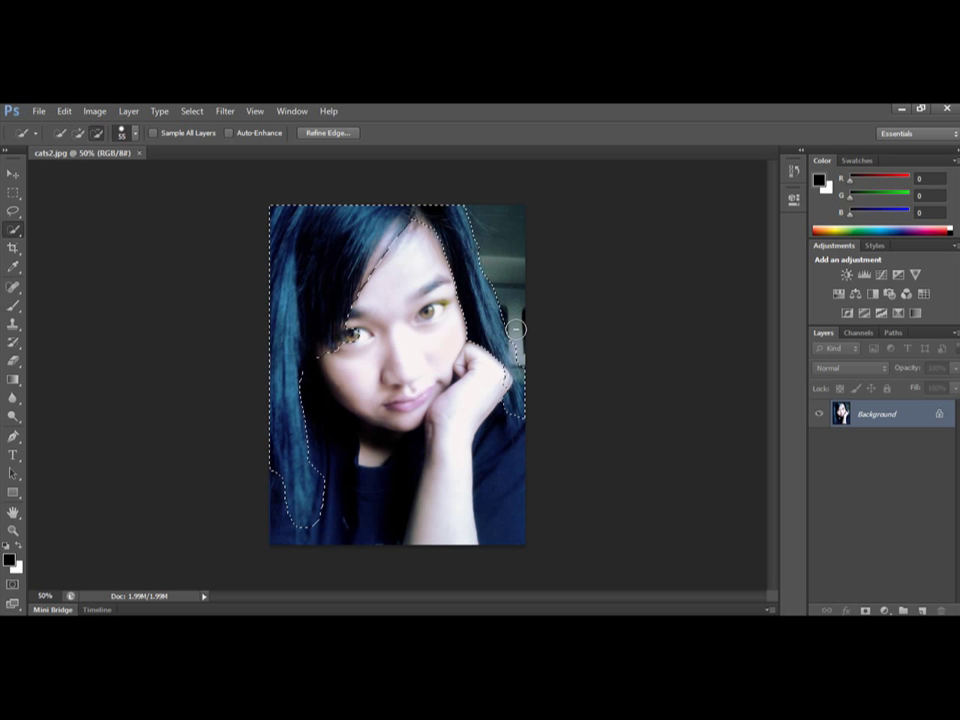
{"action": "left_click_drag", "start_coordinate": [509, 305], "coordinate": [480, 225]}
{"action": "key", "text": "alt"}
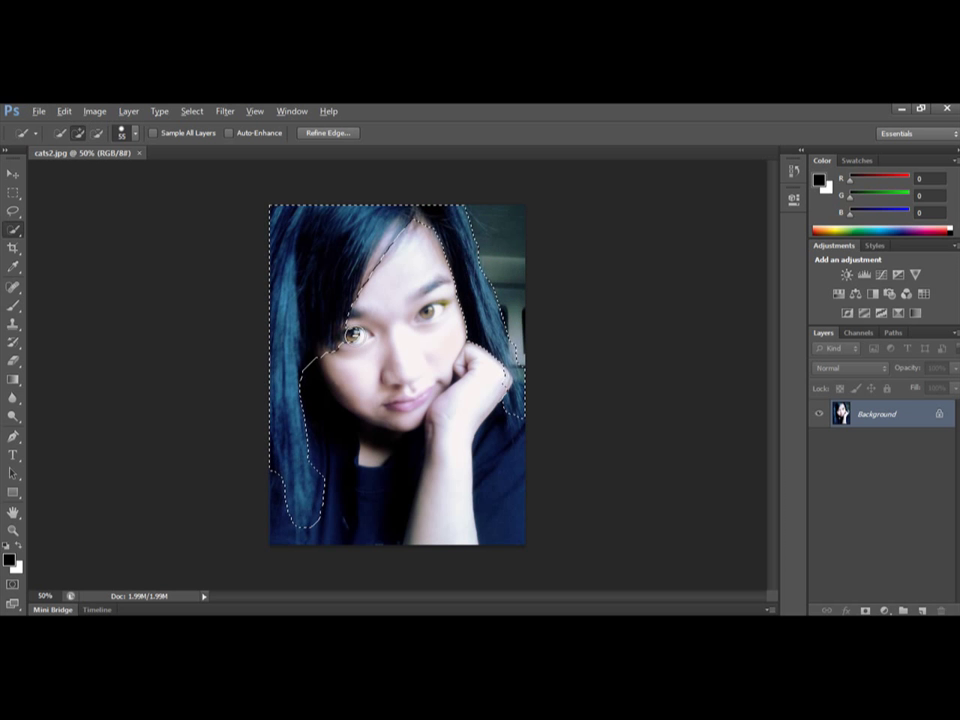
{"action": "key", "text": "alt"}
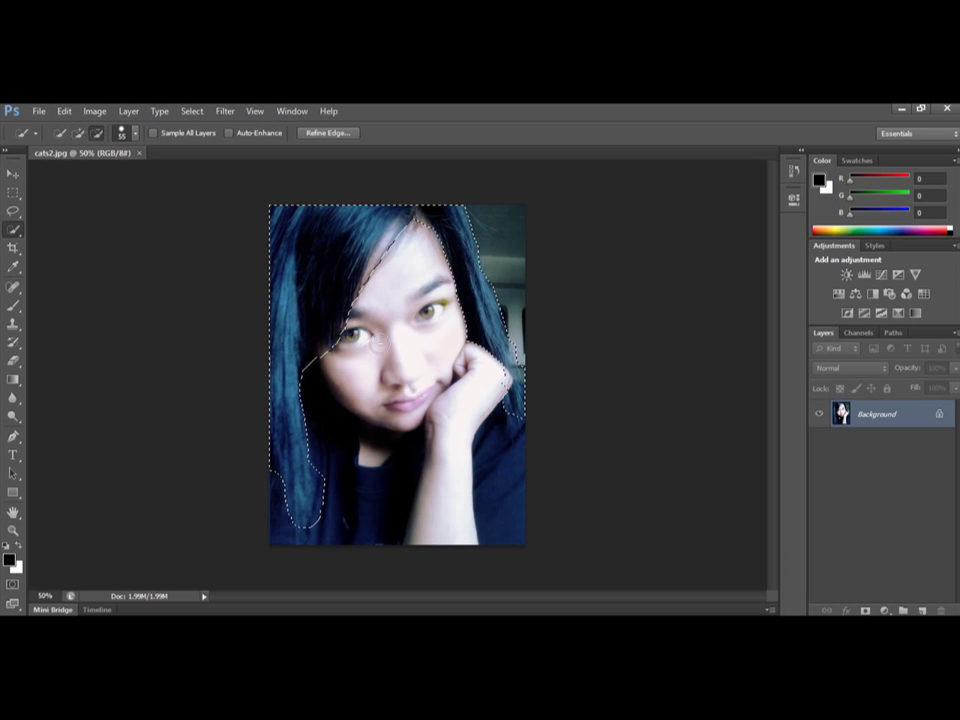
{"action": "key", "text": "alt"}
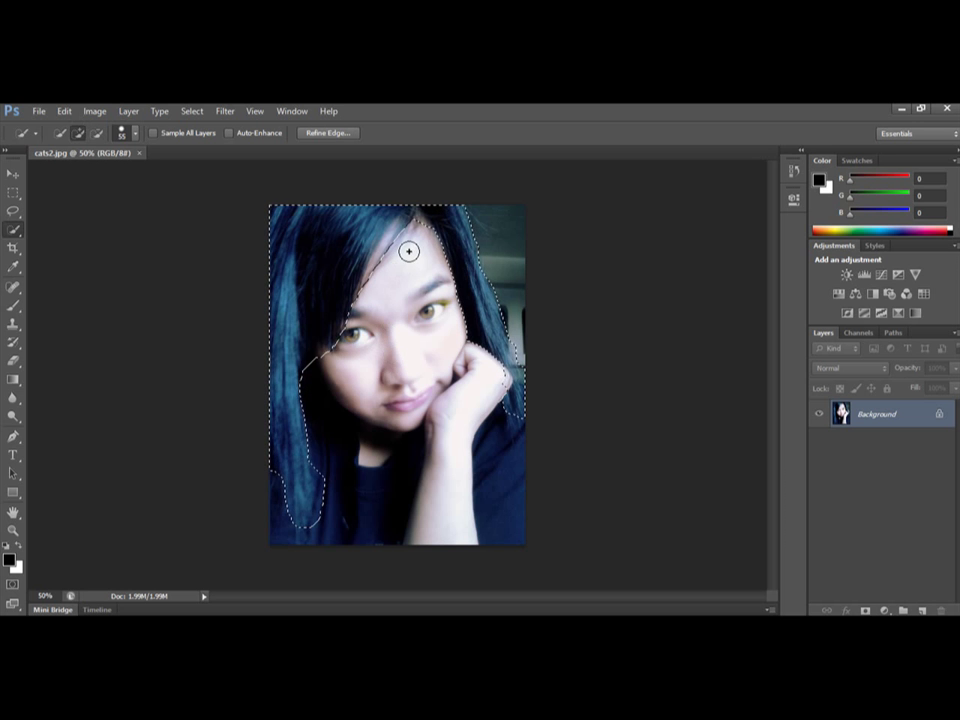
Refine the hair selection's edges with a size 56 refine brush, Radius 2.4 px, Smooth 19 and a slight feather, and apply it
{"action": "left_click", "coordinate": [330, 133]}
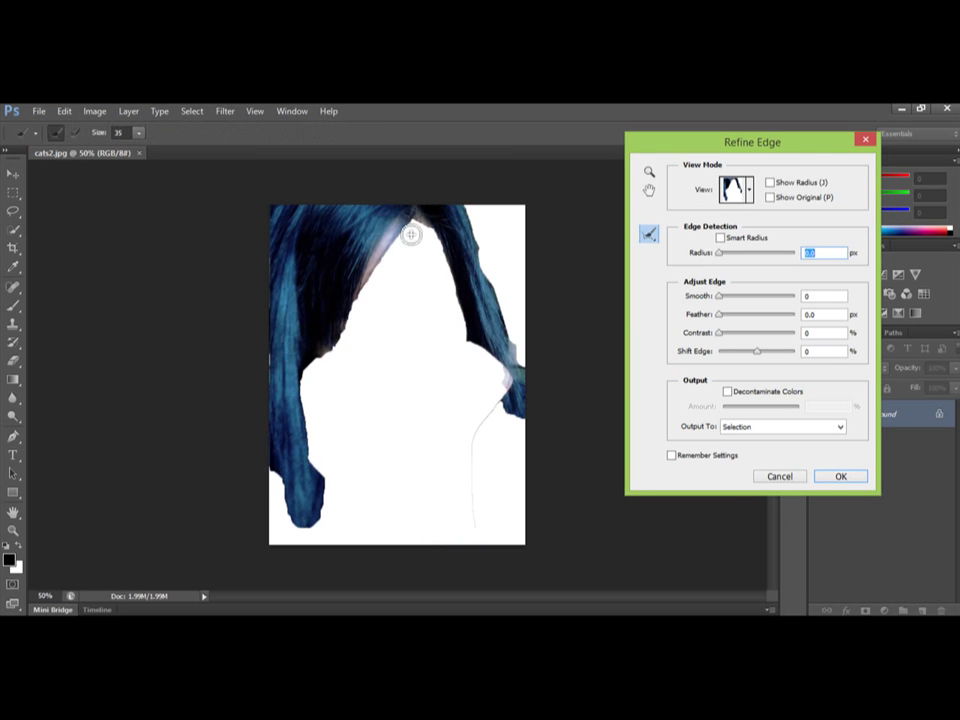
{"action": "left_click", "coordinate": [139, 133]}
{"action": "left_click_drag", "start_coordinate": [143, 151], "coordinate": [155, 150]}
{"action": "mouse_move", "coordinate": [355, 297]}
{"action": "left_mouse_down"}
{"action": "mouse_move", "coordinate": [386, 241]}
{"action": "mouse_move", "coordinate": [421, 215]}
{"action": "mouse_move", "coordinate": [463, 281]}
{"action": "mouse_move", "coordinate": [456, 375]}
{"action": "left_mouse_up"}
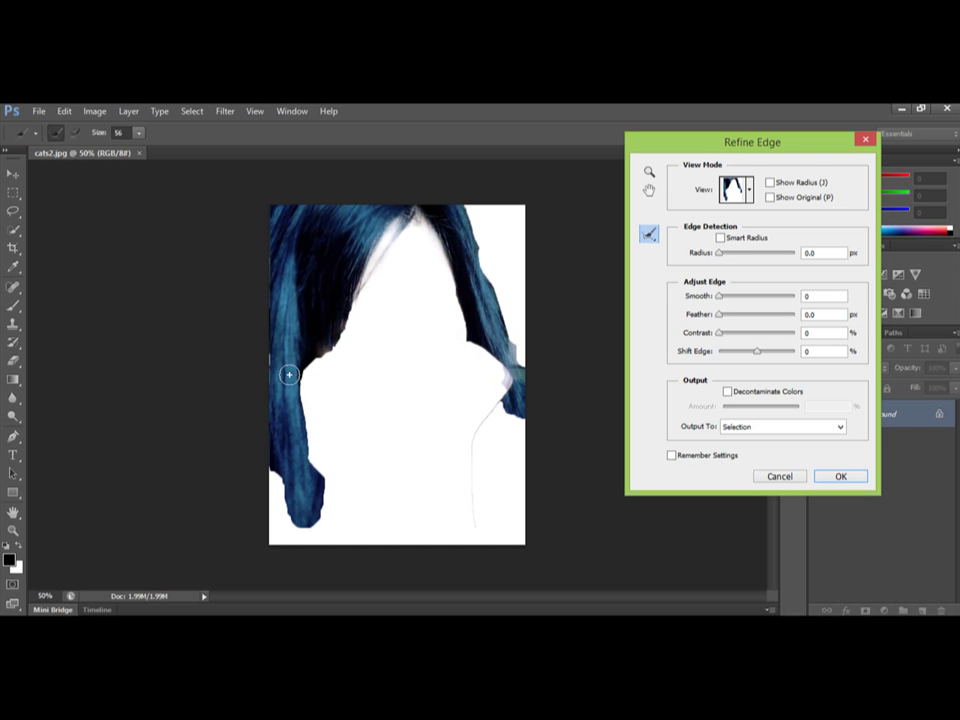
{"action": "mouse_move", "coordinate": [317, 348]}
{"action": "left_mouse_down"}
{"action": "mouse_move", "coordinate": [366, 288]}
{"action": "mouse_move", "coordinate": [317, 339]}
{"action": "mouse_move", "coordinate": [333, 345]}
{"action": "mouse_move", "coordinate": [336, 324]}
{"action": "mouse_move", "coordinate": [381, 274]}
{"action": "mouse_move", "coordinate": [323, 315]}
{"action": "mouse_move", "coordinate": [306, 351]}
{"action": "mouse_move", "coordinate": [301, 404]}
{"action": "mouse_move", "coordinate": [321, 484]}
{"action": "mouse_move", "coordinate": [317, 506]}
{"action": "mouse_move", "coordinate": [294, 521]}
{"action": "left_mouse_up"}
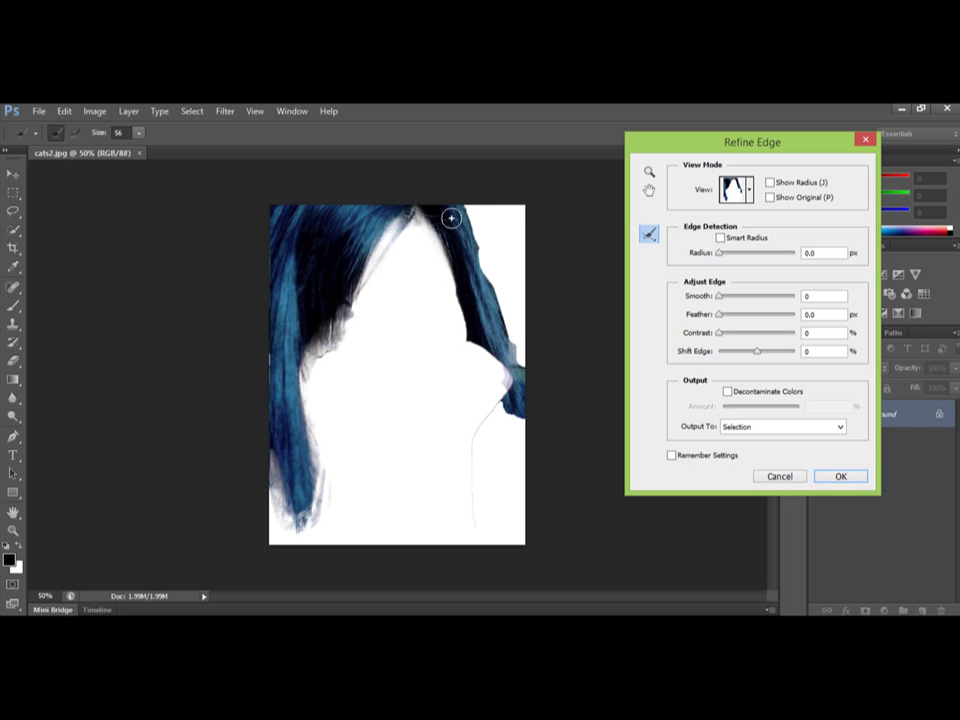
{"action": "mouse_move", "coordinate": [471, 340]}
{"action": "left_mouse_down"}
{"action": "mouse_move", "coordinate": [500, 392]}
{"action": "mouse_move", "coordinate": [497, 410]}
{"action": "mouse_move", "coordinate": [519, 422]}
{"action": "mouse_move", "coordinate": [516, 444]}
{"action": "mouse_move", "coordinate": [529, 418]}
{"action": "mouse_move", "coordinate": [520, 368]}
{"action": "mouse_move", "coordinate": [522, 385]}
{"action": "left_mouse_up"}
{"action": "mouse_move", "coordinate": [516, 309]}
{"action": "left_mouse_down"}
{"action": "mouse_move", "coordinate": [467, 203]}
{"action": "mouse_move", "coordinate": [497, 236]}
{"action": "left_mouse_up"}
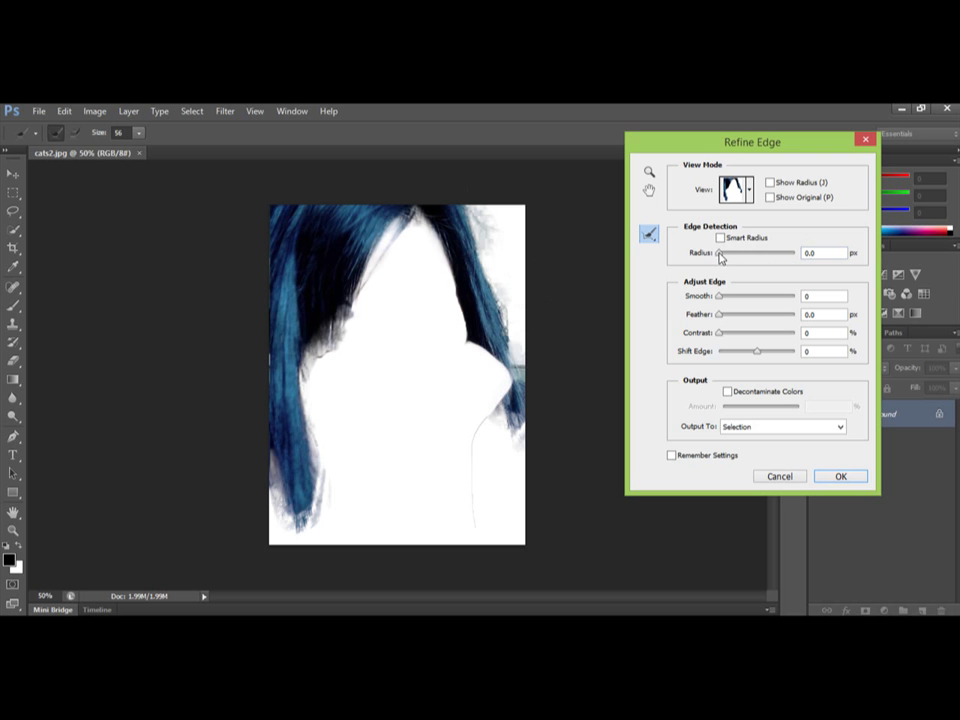
{"action": "left_click_drag", "start_coordinate": [730, 257], "coordinate": [727, 318]}
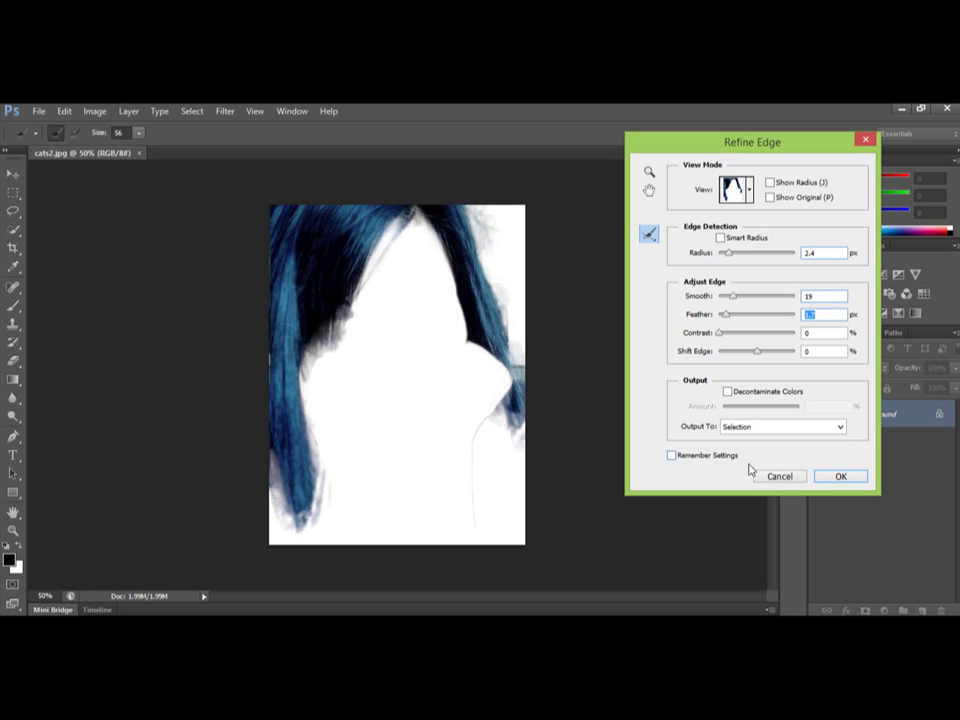
{"action": "left_click", "coordinate": [840, 477]}
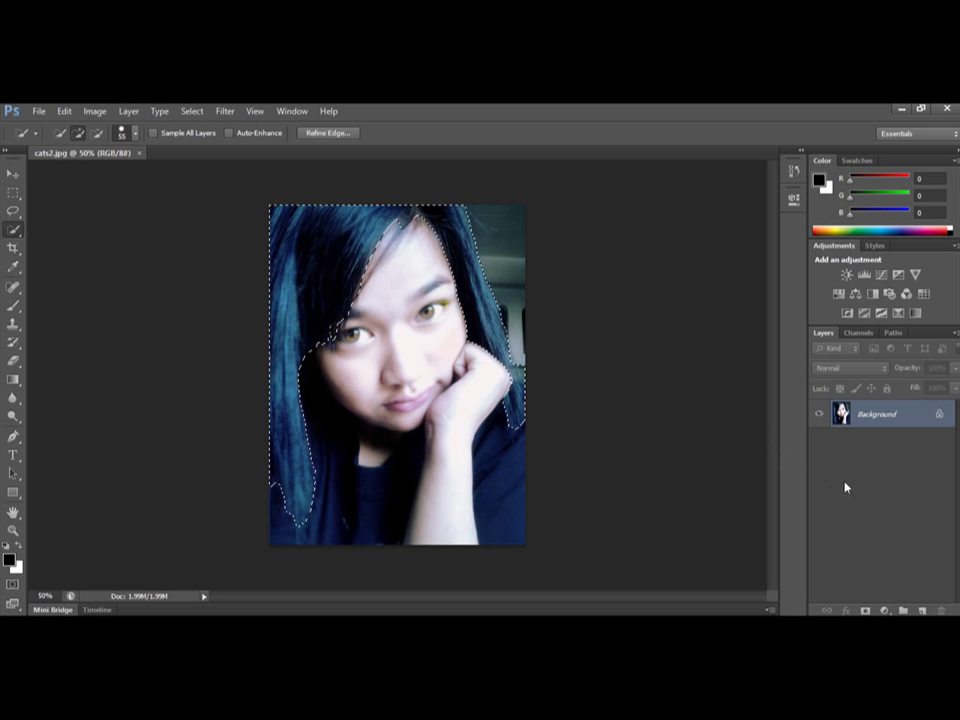
Add a Selective Color adjustment layer from the hair selection and target its Neutrals
{"action": "left_click", "coordinate": [882, 610]}
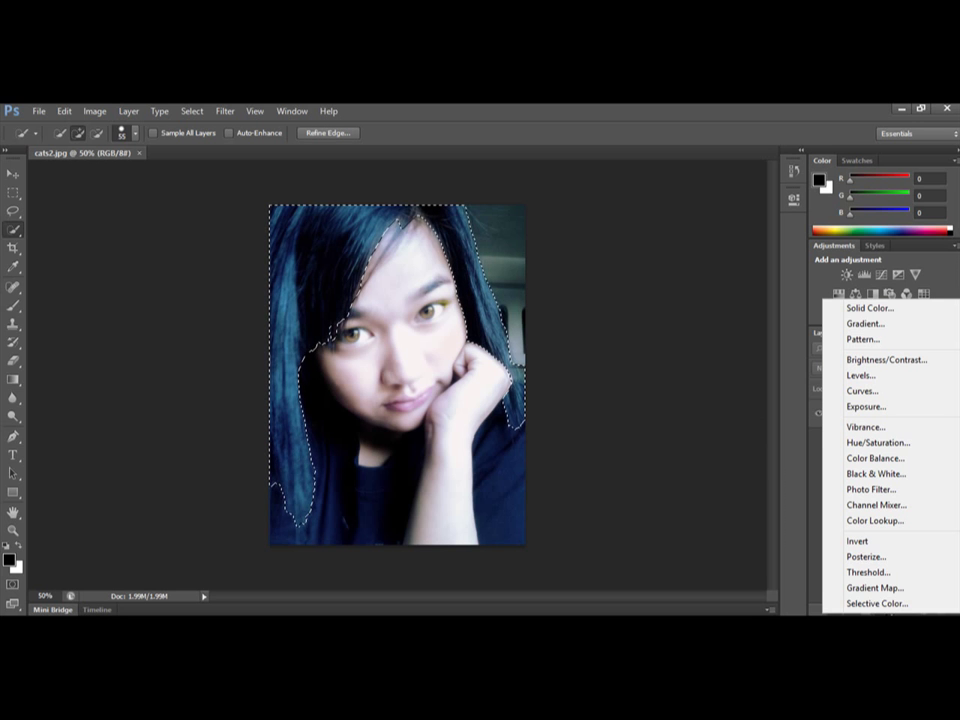
{"action": "left_click", "coordinate": [891, 606]}
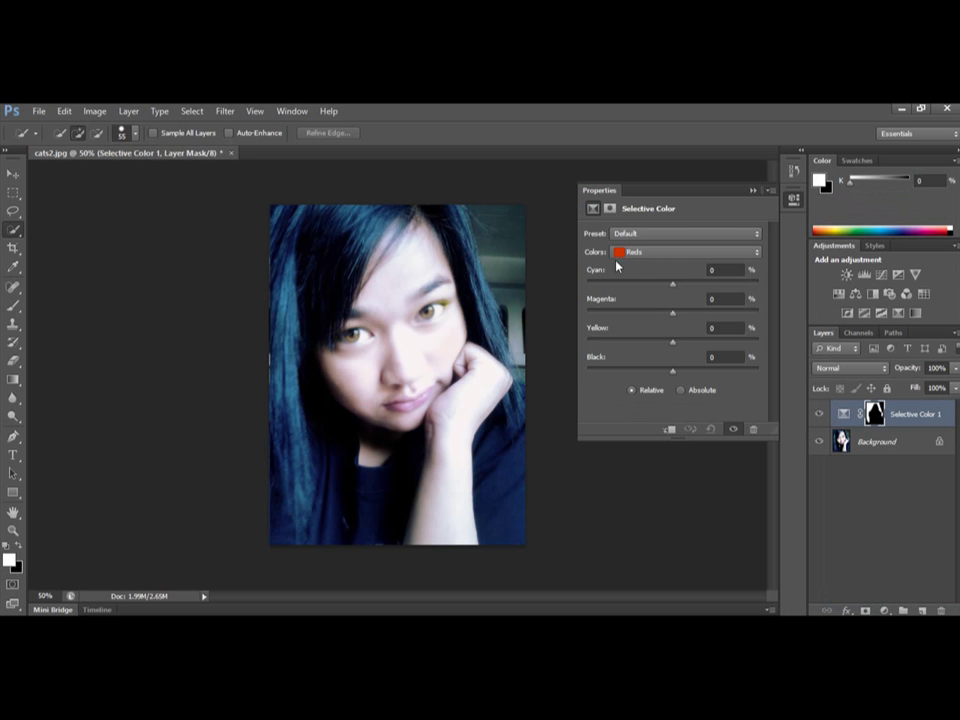
{"action": "left_click", "coordinate": [748, 259]}
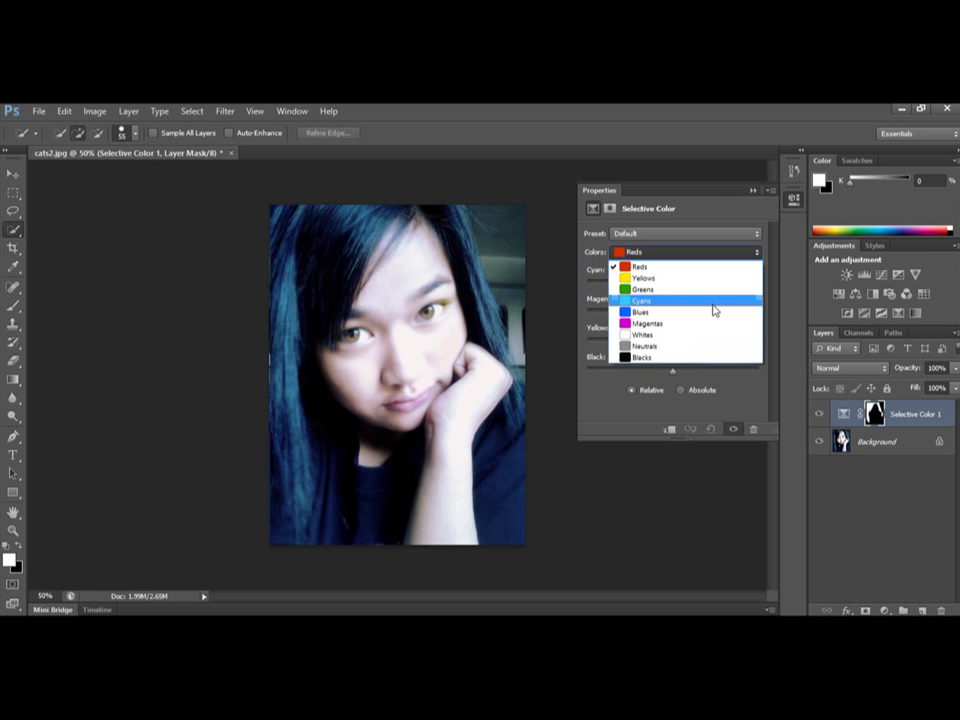
{"action": "left_click", "coordinate": [686, 347]}
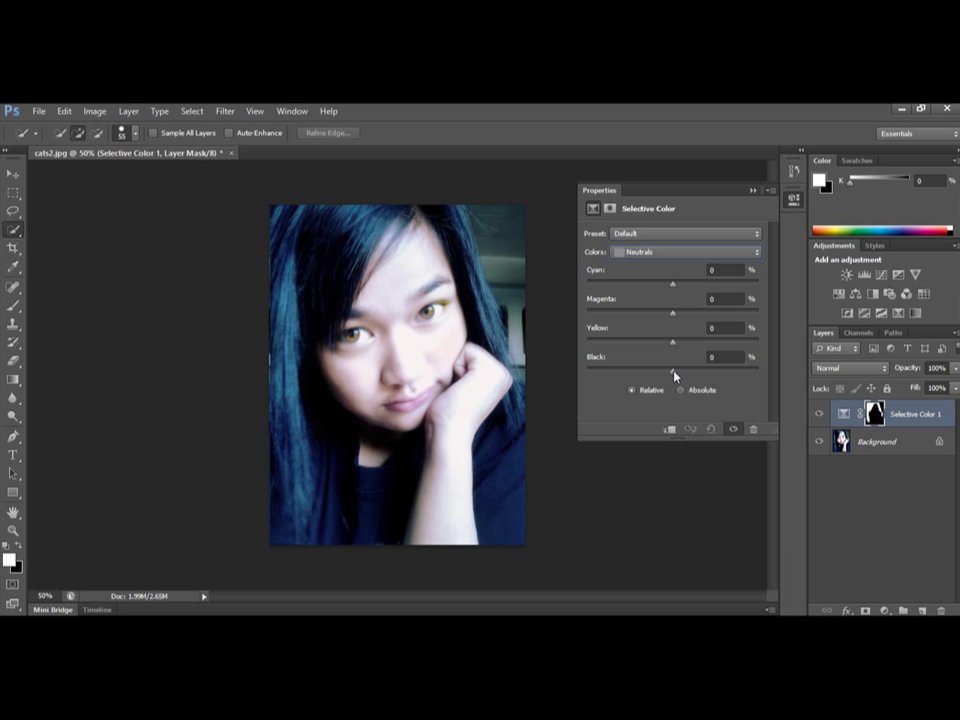
Try lightening the hair with the Neutrals' Black at -98%, and bring it back to -3%
{"action": "left_click_drag", "start_coordinate": [674, 375], "coordinate": [604, 379]}
{"action": "left_click_drag", "start_coordinate": [591, 376], "coordinate": [590, 376]}
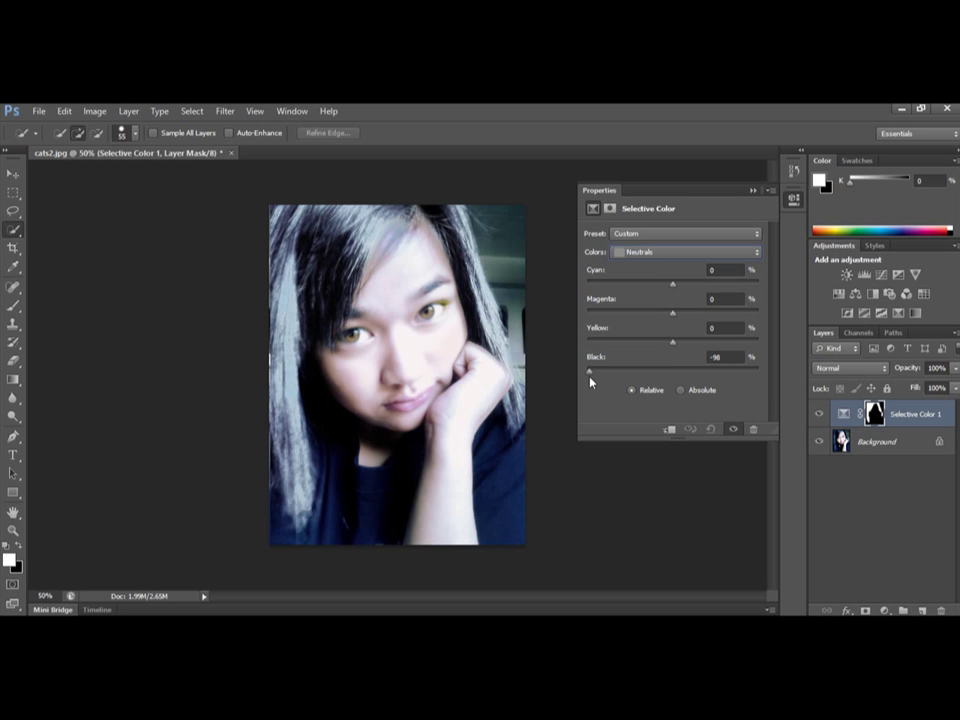
{"action": "left_click_drag", "start_coordinate": [589, 377], "coordinate": [671, 375]}
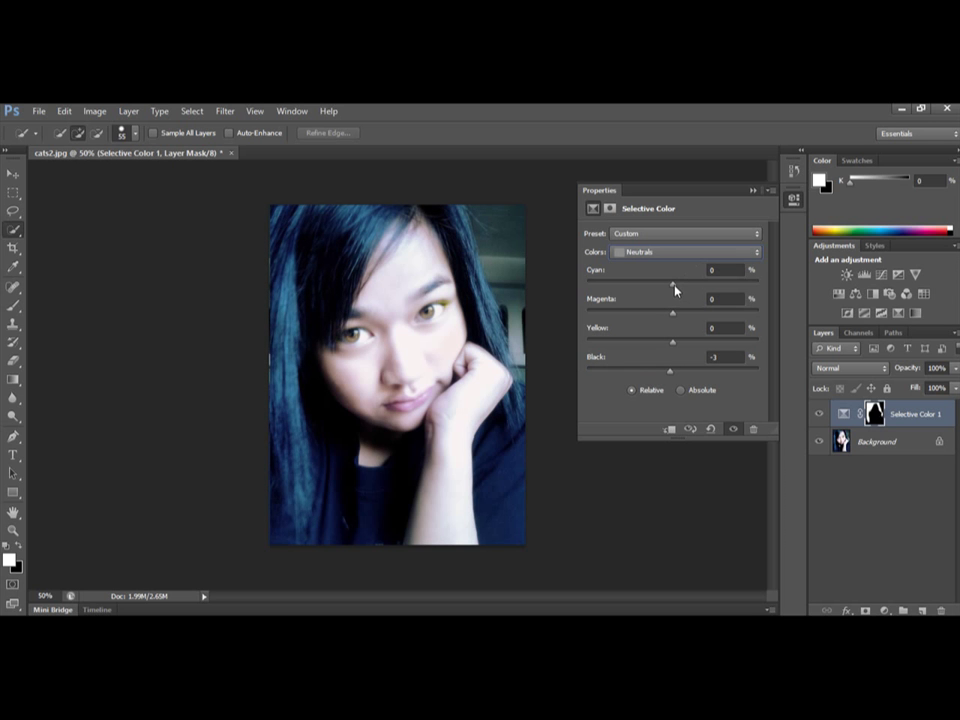
Set the Neutrals' Cyan and Magenta to -5%, and try Yellow at +100% before returning it to -2%
{"action": "mouse_move", "coordinate": [673, 285]}
{"action": "left_mouse_down"}
{"action": "mouse_move", "coordinate": [584, 297]}
{"action": "mouse_move", "coordinate": [785, 291]}
{"action": "mouse_move", "coordinate": [670, 293]}
{"action": "left_mouse_up"}
{"action": "mouse_move", "coordinate": [671, 317]}
{"action": "left_mouse_down"}
{"action": "mouse_move", "coordinate": [583, 315]}
{"action": "mouse_move", "coordinate": [778, 308]}
{"action": "mouse_move", "coordinate": [669, 309]}
{"action": "left_mouse_up"}
{"action": "mouse_move", "coordinate": [778, 335]}
{"action": "left_mouse_down"}
{"action": "mouse_move", "coordinate": [577, 337]}
{"action": "mouse_move", "coordinate": [766, 346]}
{"action": "left_mouse_up"}
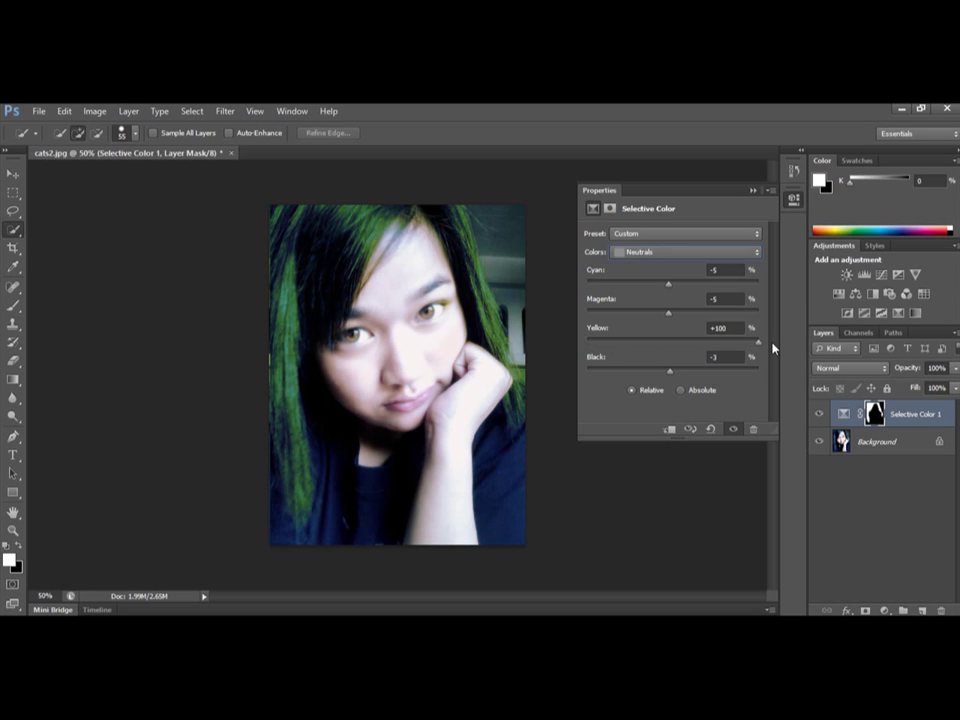
{"action": "left_click_drag", "start_coordinate": [771, 348], "coordinate": [671, 345]}
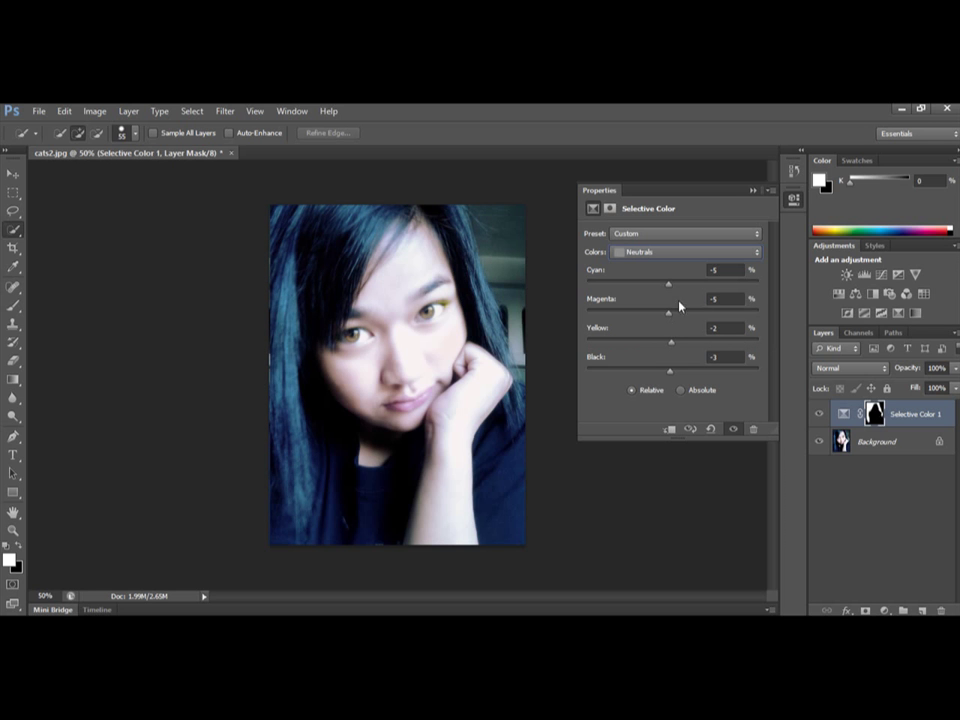
Try a bright red hair color by adjusting the Neutrals to Cyan -87%, Magenta +42% and Yellow +100%
{"action": "mouse_move", "coordinate": [669, 285]}
{"action": "left_mouse_down"}
{"action": "mouse_move", "coordinate": [651, 287]}
{"action": "mouse_move", "coordinate": [676, 288]}
{"action": "left_mouse_up"}
{"action": "left_click_drag", "start_coordinate": [669, 313], "coordinate": [767, 333]}
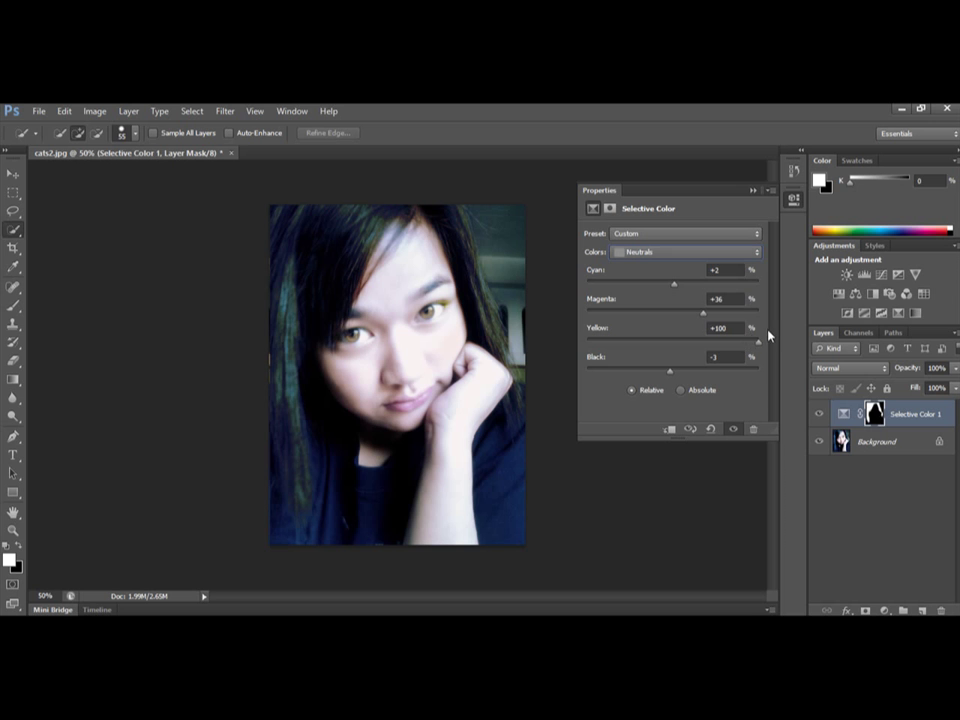
{"action": "mouse_move", "coordinate": [703, 314]}
{"action": "left_mouse_down"}
{"action": "mouse_move", "coordinate": [679, 321]}
{"action": "mouse_move", "coordinate": [693, 321]}
{"action": "mouse_move", "coordinate": [631, 292]}
{"action": "mouse_move", "coordinate": [645, 288]}
{"action": "left_mouse_up"}
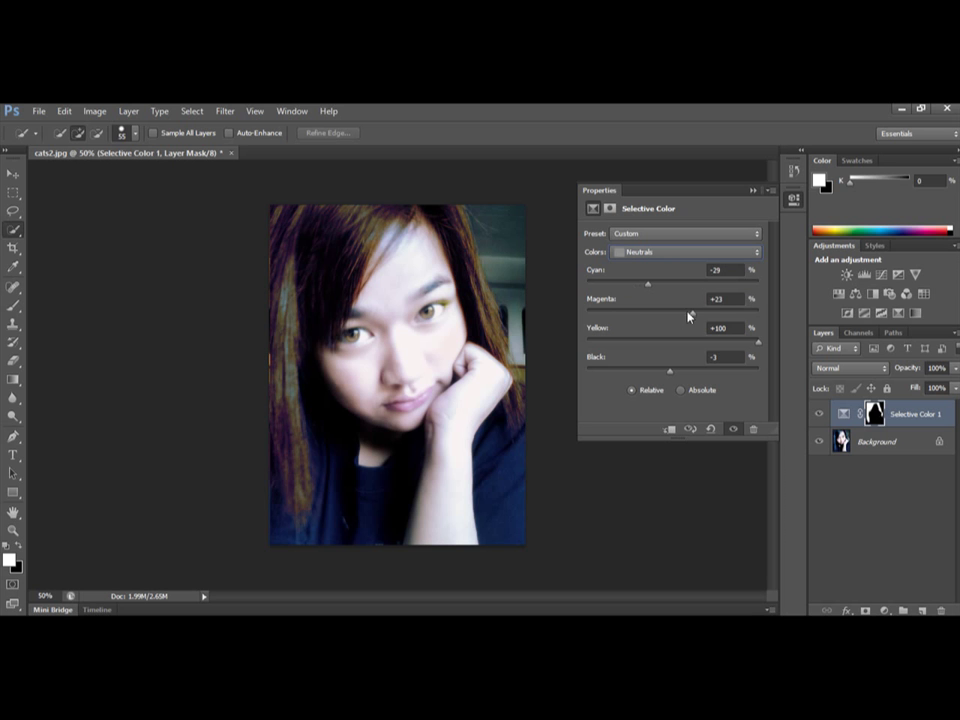
{"action": "mouse_move", "coordinate": [696, 312]}
{"action": "left_mouse_down"}
{"action": "mouse_move", "coordinate": [714, 310]}
{"action": "mouse_move", "coordinate": [663, 316]}
{"action": "mouse_move", "coordinate": [692, 314]}
{"action": "left_mouse_up"}
{"action": "mouse_move", "coordinate": [647, 285]}
{"action": "left_mouse_down"}
{"action": "mouse_move", "coordinate": [596, 294]}
{"action": "mouse_move", "coordinate": [644, 292]}
{"action": "left_mouse_up"}
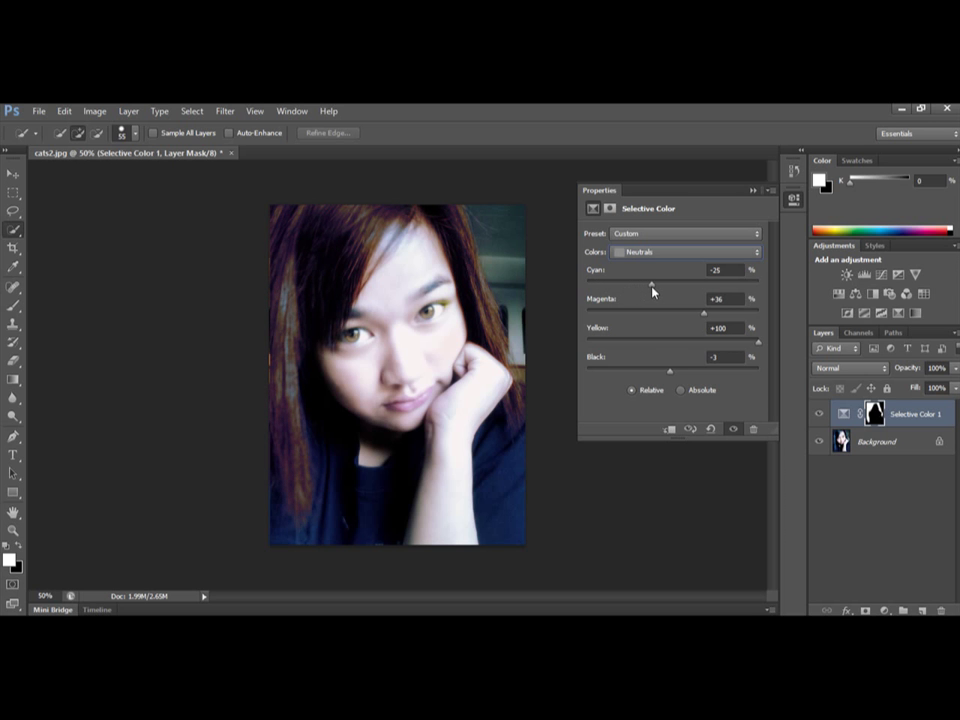
{"action": "left_click_drag", "start_coordinate": [652, 286], "coordinate": [685, 315]}
{"action": "left_click_drag", "start_coordinate": [664, 285], "coordinate": [604, 300]}
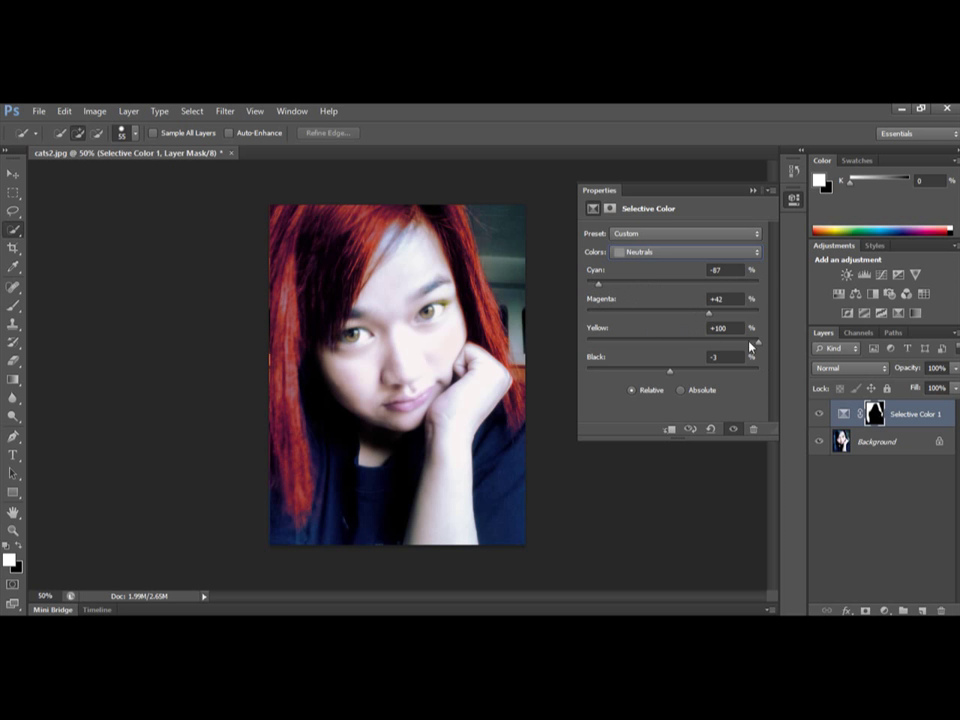
Shift the hair to a plum tone with the Neutrals' Yellow at +27%, Cyan at -55% and Black at +5%
{"action": "left_click_drag", "start_coordinate": [757, 344], "coordinate": [700, 347]}
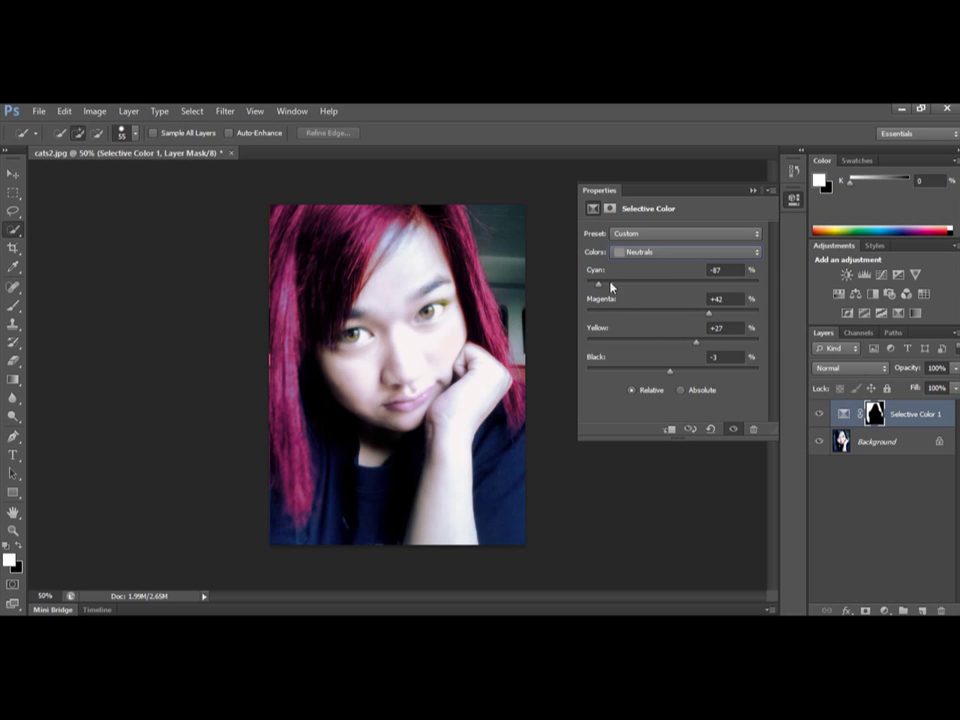
{"action": "left_click_drag", "start_coordinate": [605, 284], "coordinate": [626, 287]}
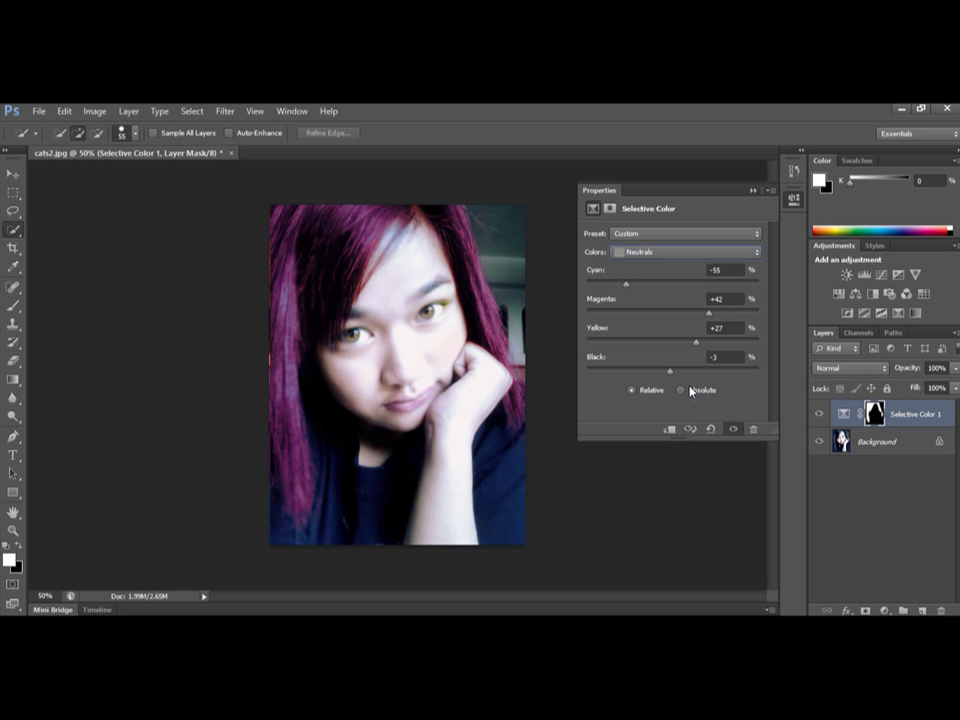
{"action": "mouse_move", "coordinate": [670, 370]}
{"action": "left_mouse_down"}
{"action": "mouse_move", "coordinate": [703, 360]}
{"action": "mouse_move", "coordinate": [634, 375]}
{"action": "mouse_move", "coordinate": [677, 375]}
{"action": "left_mouse_up"}
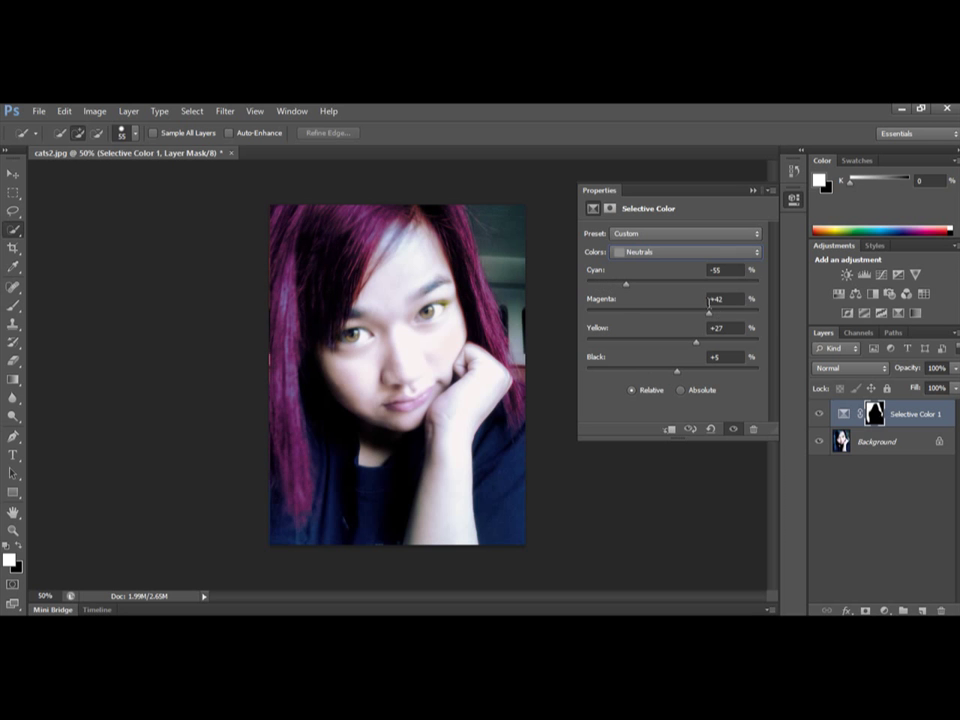
Try a crimson hair tone by setting the Neutrals' Magenta to +21% and Cyan to -79%
{"action": "left_click_drag", "start_coordinate": [708, 312], "coordinate": [690, 313]}
{"action": "left_click_drag", "start_coordinate": [631, 286], "coordinate": [605, 287]}
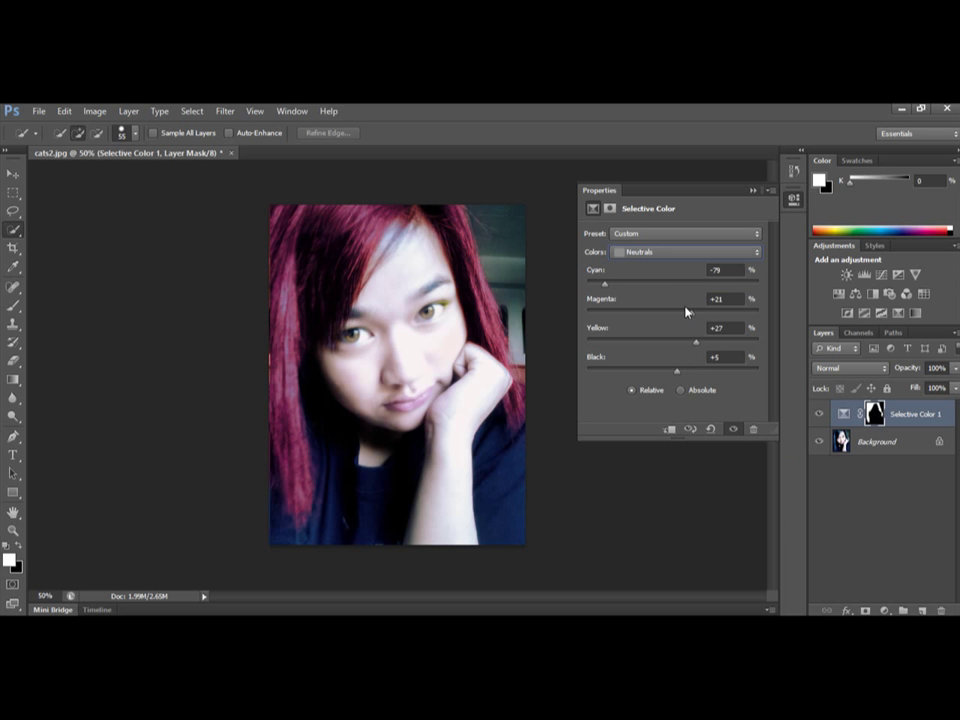
Try green hair with the Neutrals' Cyan at -3%, Magenta at -75% and Yellow at +100%, and teal with Yellow at -85%
{"action": "left_click_drag", "start_coordinate": [605, 286], "coordinate": [670, 282]}
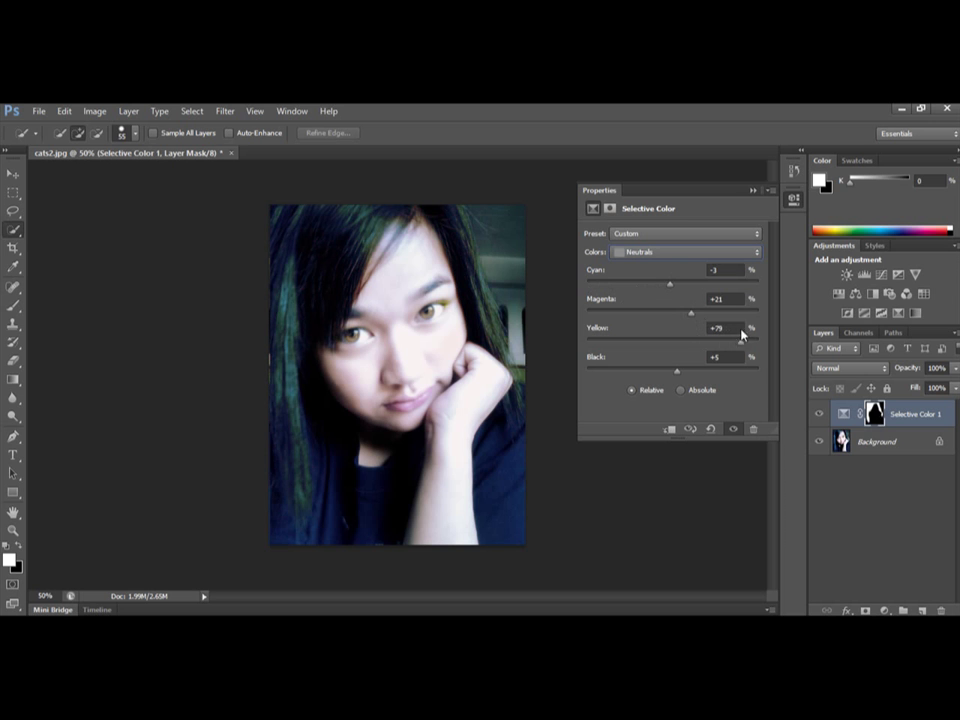
{"action": "left_click_drag", "start_coordinate": [737, 345], "coordinate": [742, 339]}
{"action": "left_click_drag", "start_coordinate": [700, 311], "coordinate": [612, 324]}
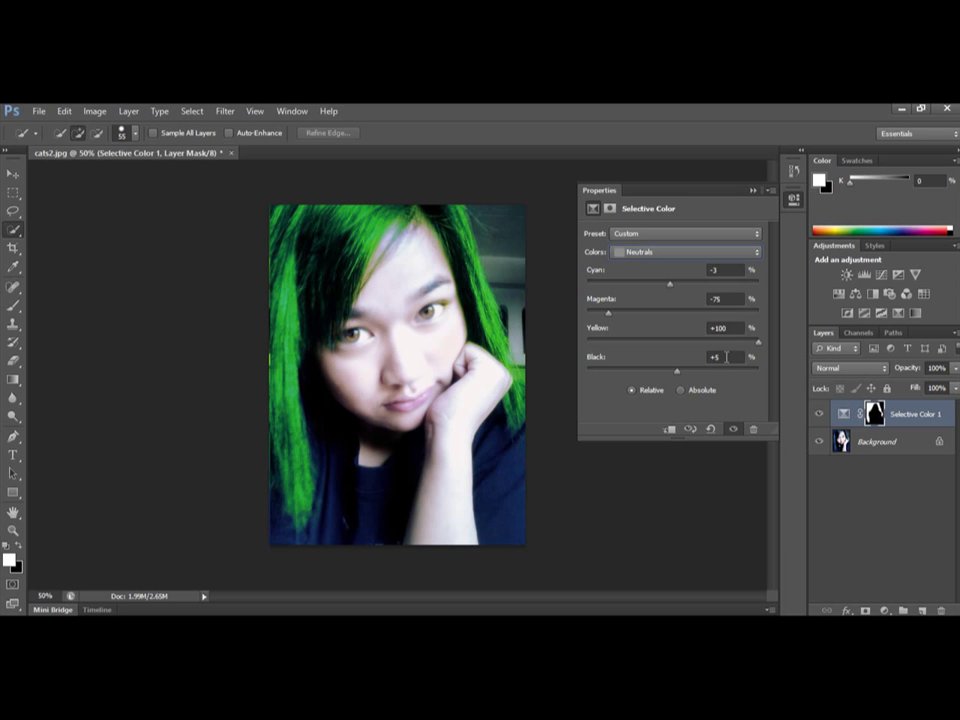
{"action": "left_click_drag", "start_coordinate": [761, 343], "coordinate": [600, 362]}
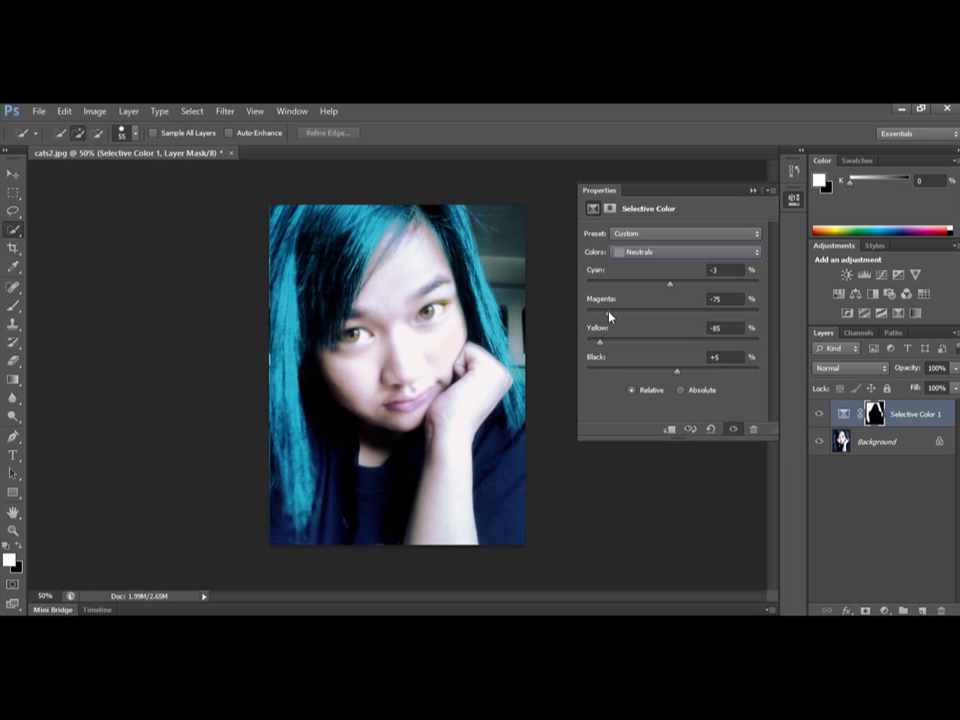
Color the hair deep red with the Neutrals' Cyan at -69%, Magenta at +39% and Yellow at +39%, and collapse the adjustment's properties
{"action": "left_click_drag", "start_coordinate": [609, 317], "coordinate": [677, 317]}
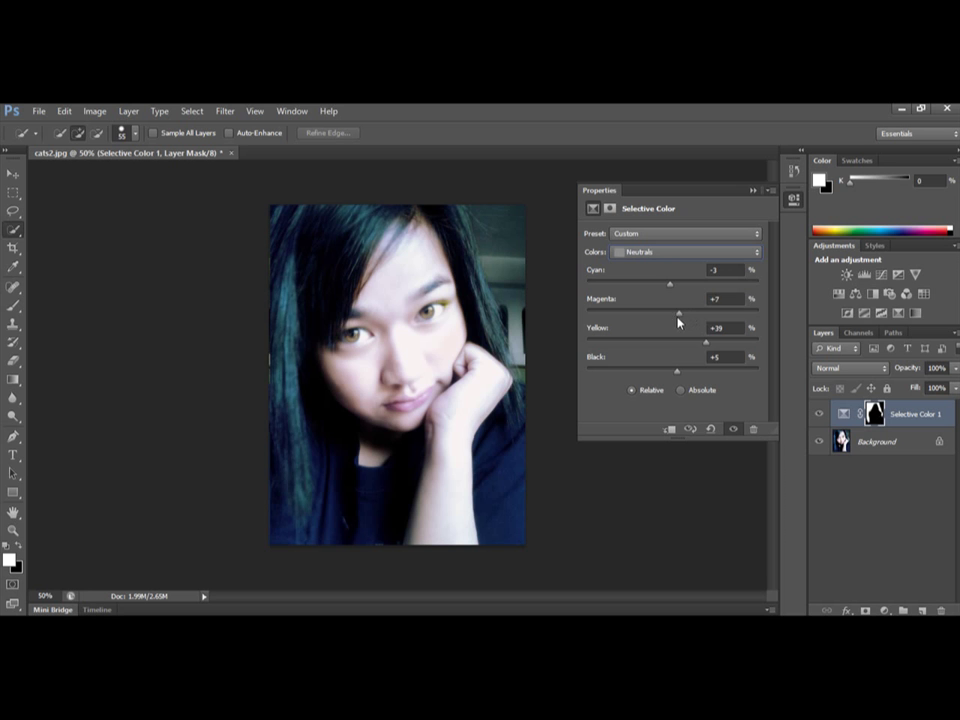
{"action": "left_click_drag", "start_coordinate": [690, 317], "coordinate": [615, 301]}
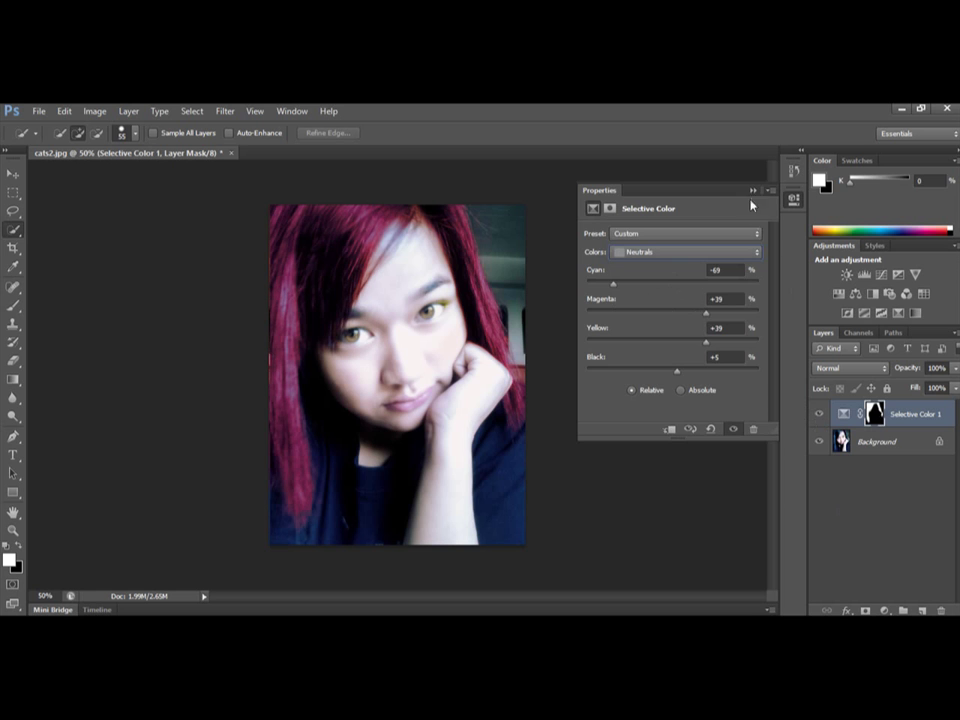
{"action": "left_click", "coordinate": [751, 192]}
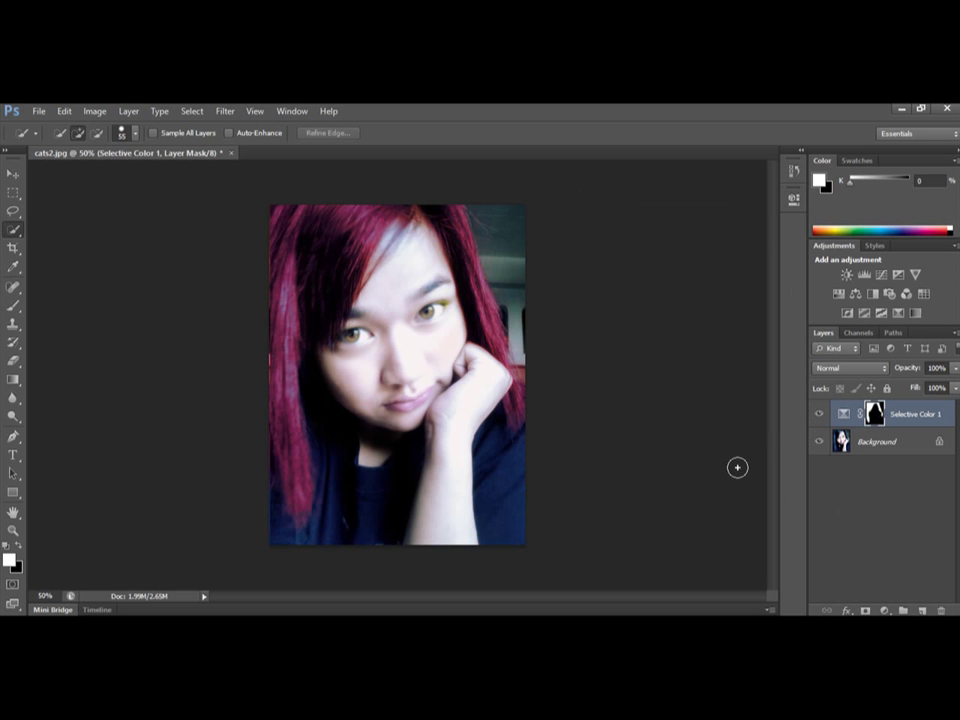
Compare the hair before and after by toggling the visibility of the Selective Color 1 layer, leaving it shown
{"action": "left_click", "coordinate": [821, 415]}
{"action": "left_click", "coordinate": [821, 415]}
{"action": "left_click", "coordinate": [821, 415]}
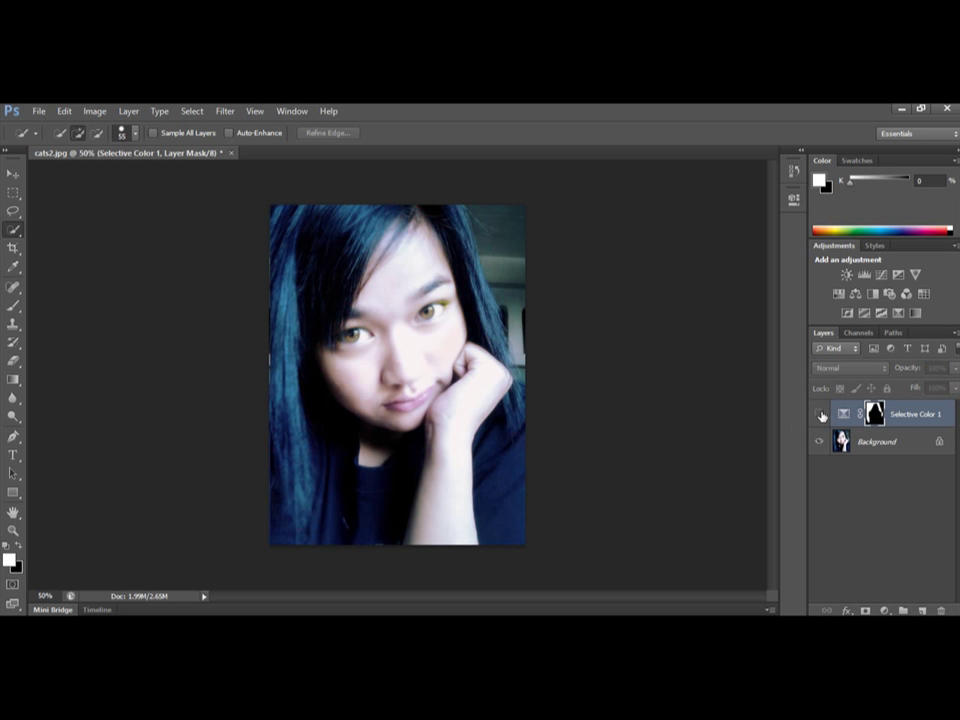
{"action": "left_click", "coordinate": [821, 414]}
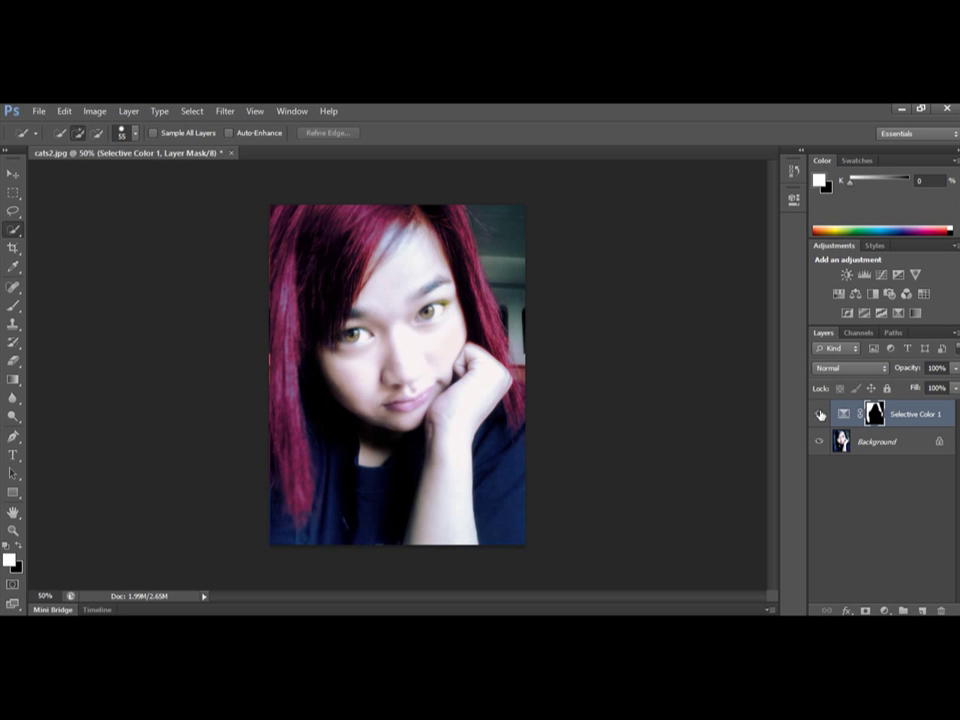
{"action": "left_click", "coordinate": [821, 414]}
{"action": "left_click", "coordinate": [821, 414]}
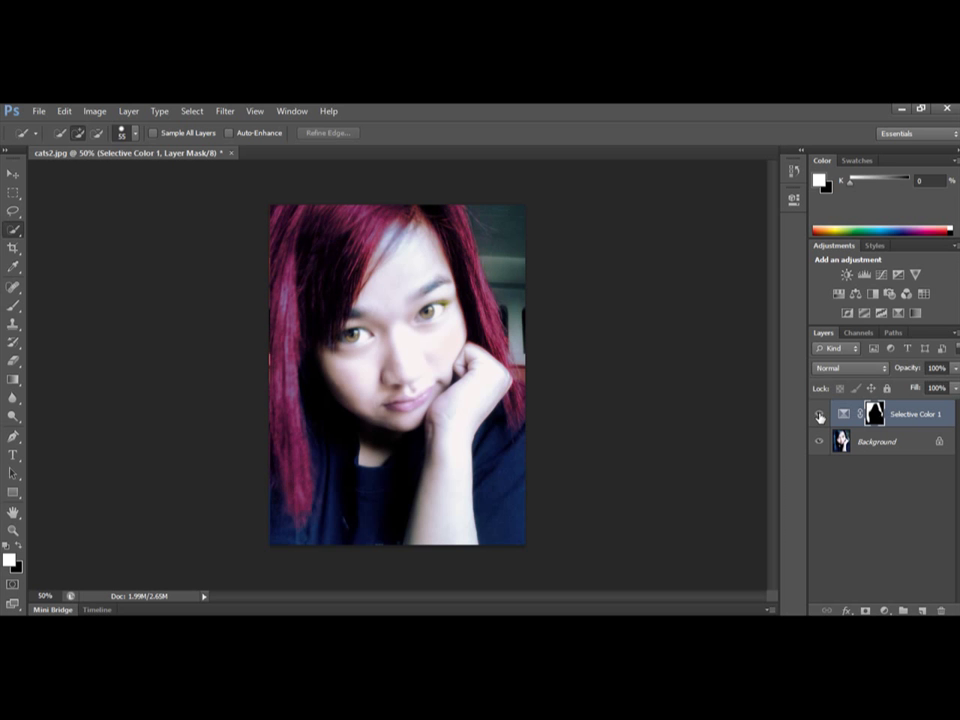